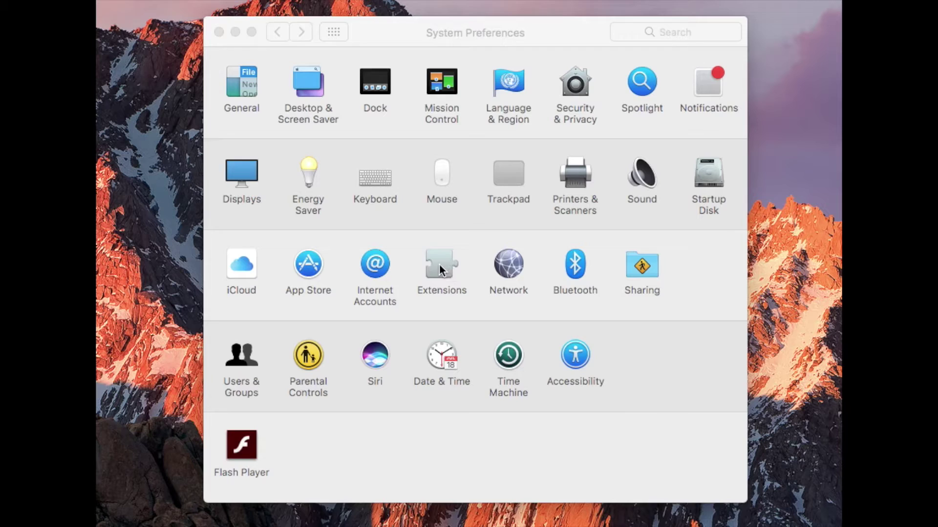
Show the Share Menu extensions list in System Preferences and scroll down to Day One 2
left_click(439, 266)
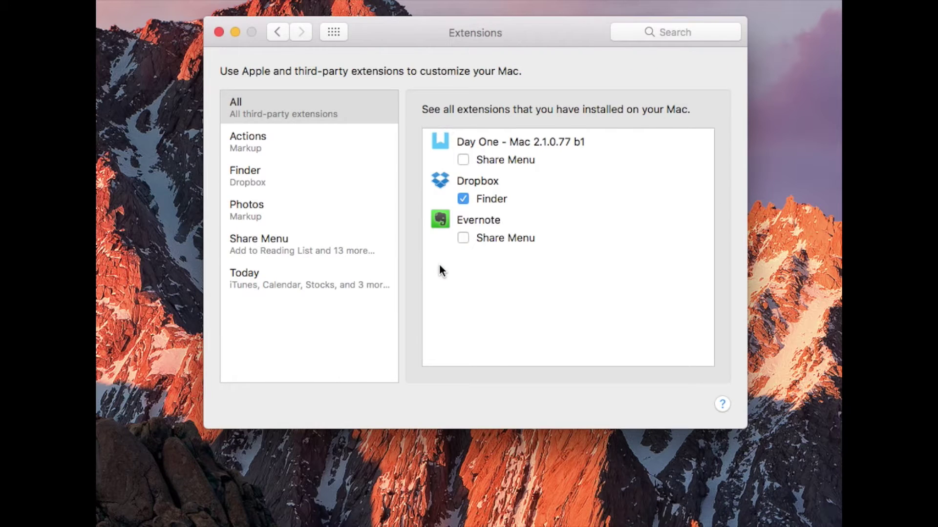
left_click(281, 244)
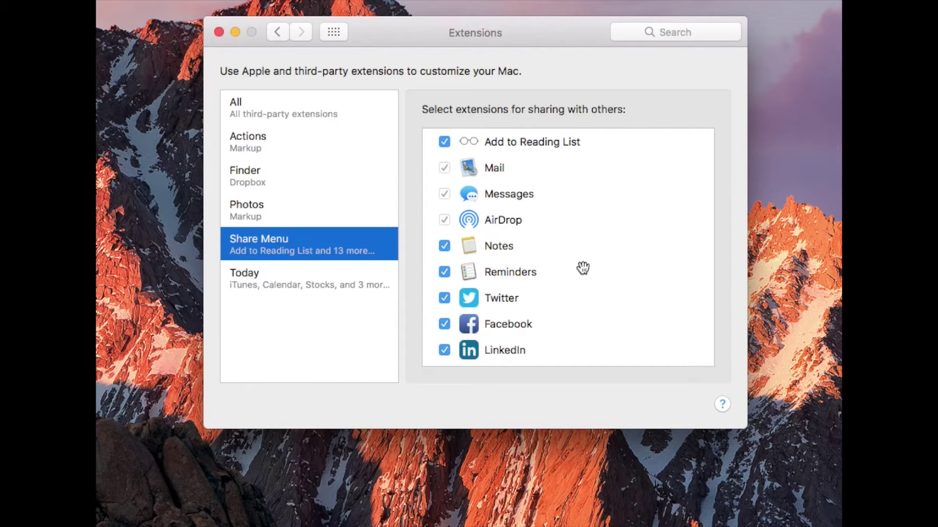
scroll(583, 267, "down", 10)
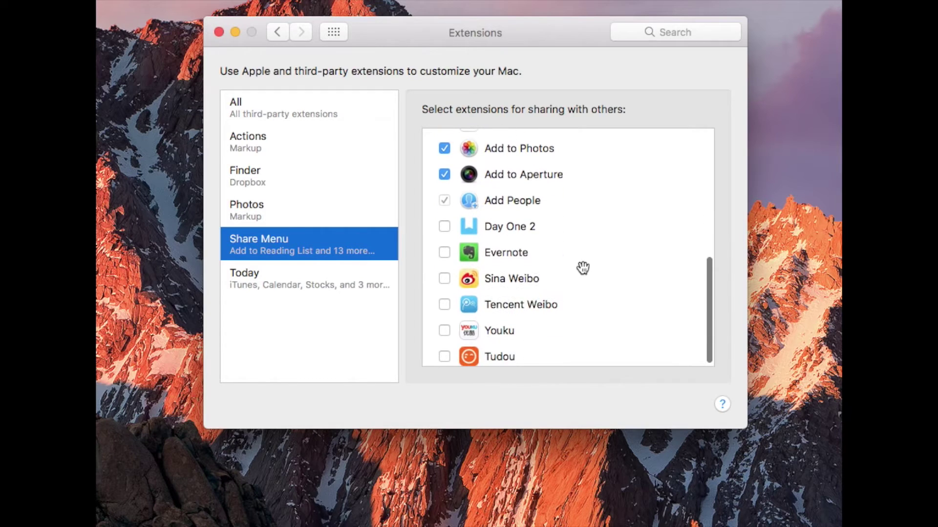
Check Day One 2 in the Share Menu list, then bring up Safari's share options for the John Locke page
left_click(444, 226)
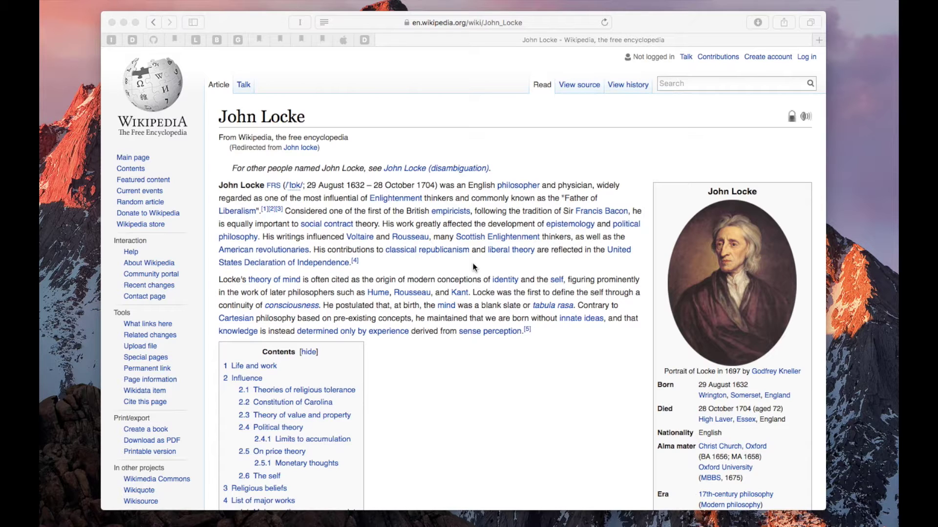
left_click(785, 23)
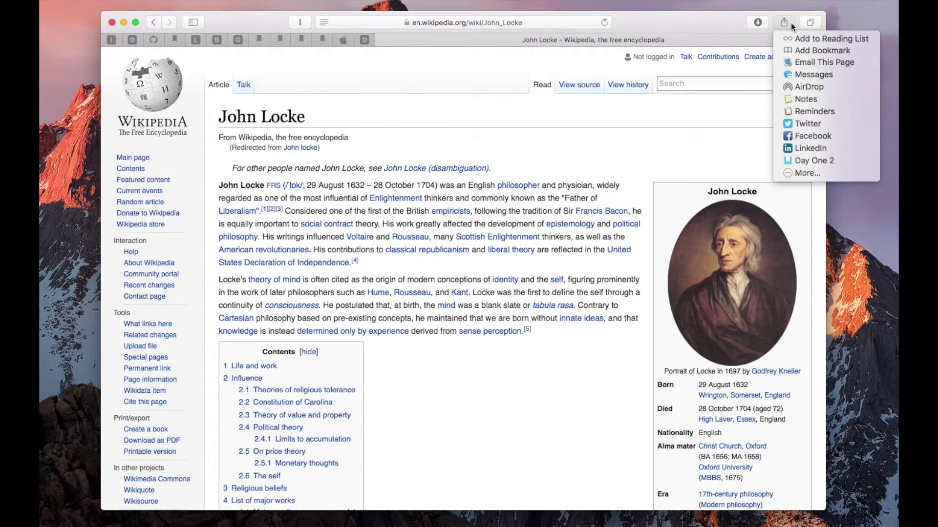
Share the John Locke page to Day One 2 with note 'Great article!', Day One journal and Quote tag
left_click(834, 165)
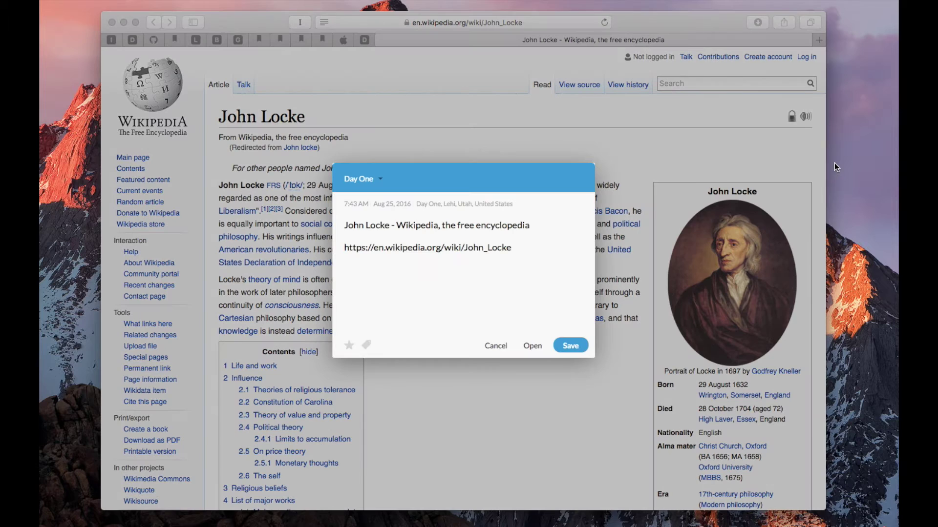
type("Great article!")
left_click(359, 181)
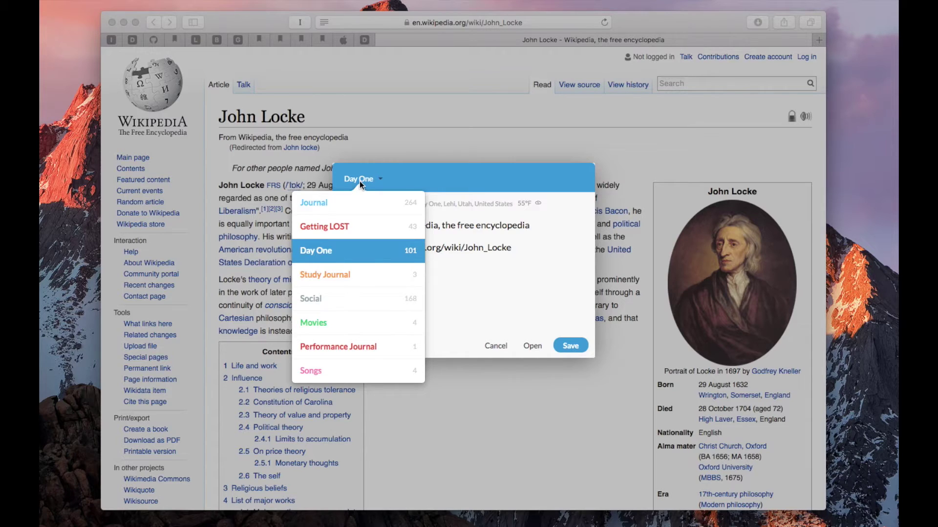
left_click(333, 253)
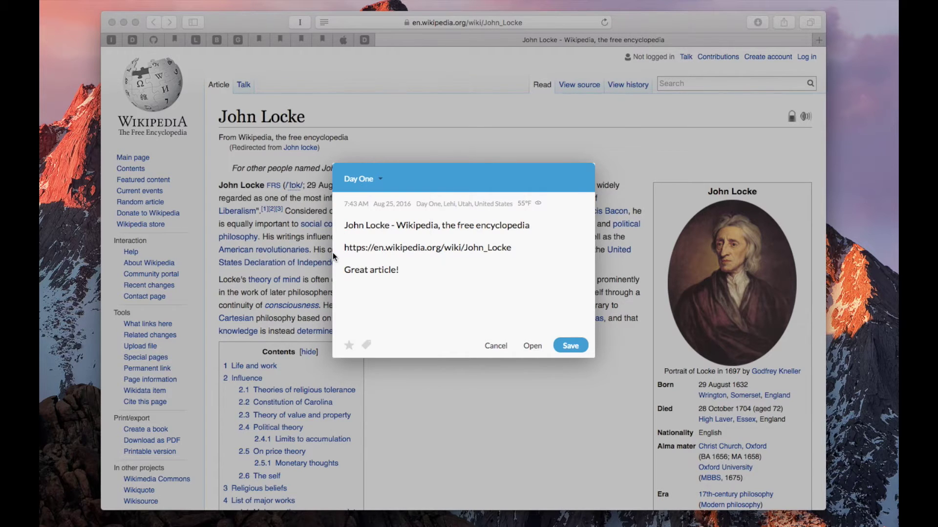
left_click(368, 344)
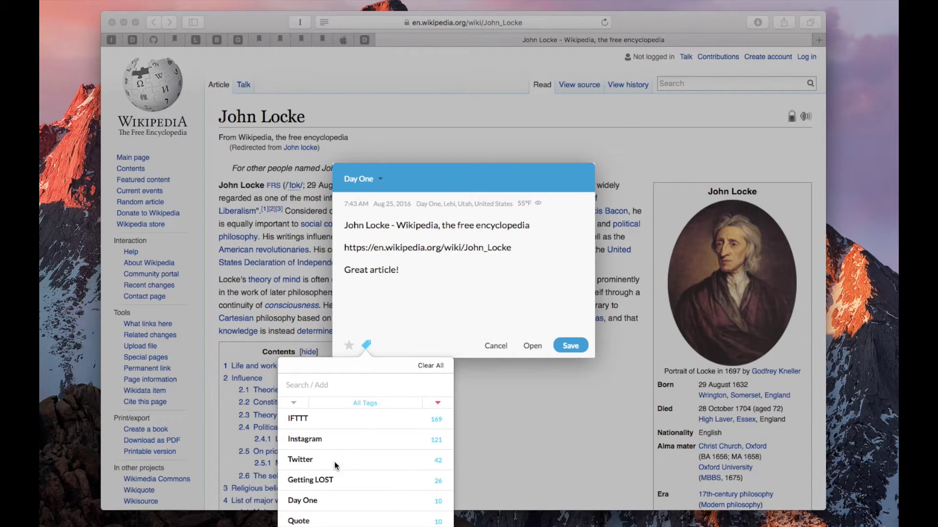
left_click(314, 521)
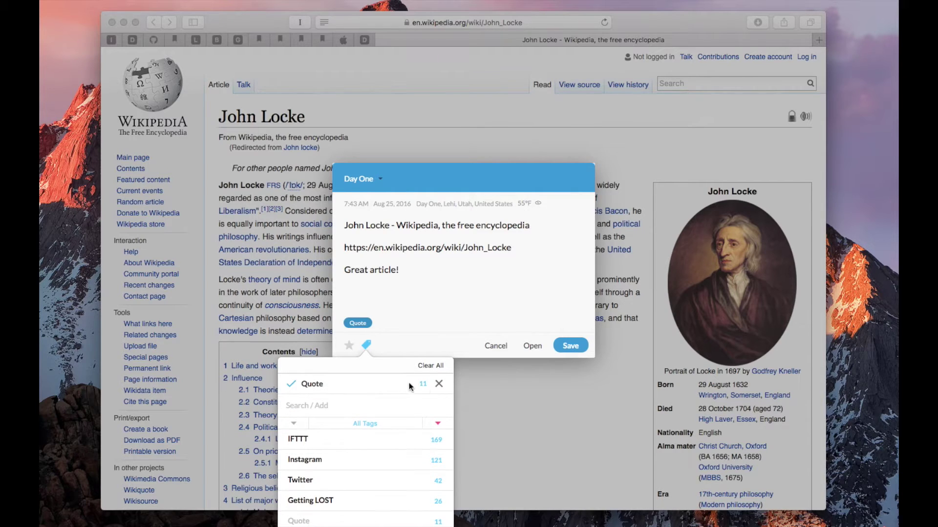
left_click(367, 345)
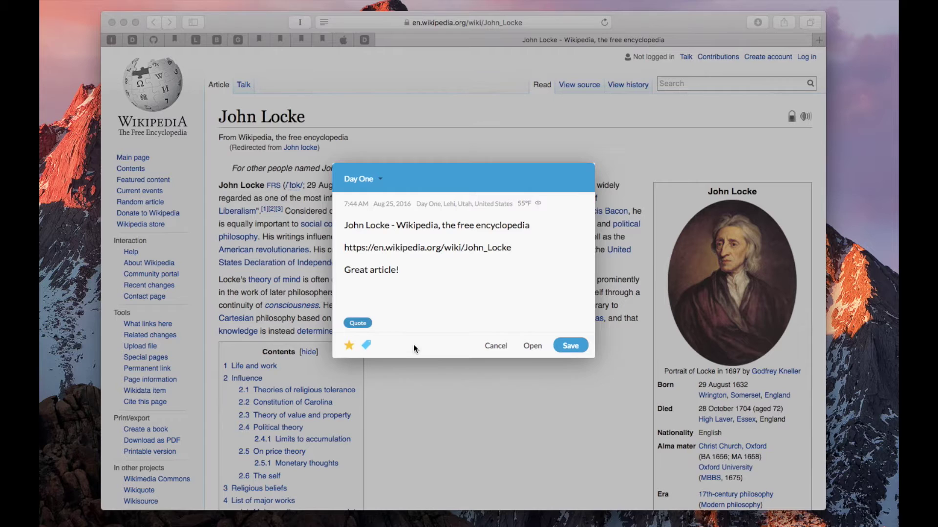
Save the Locke entry, then share the selected 'Hume's empiricist approach' paragraph to Day One 2
left_click(572, 346)
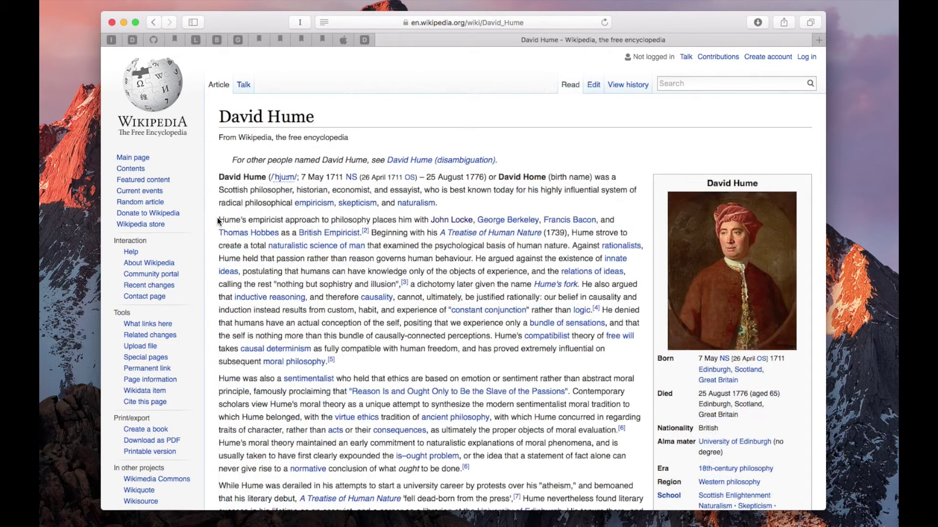
left_click_drag(218, 220, 355, 358)
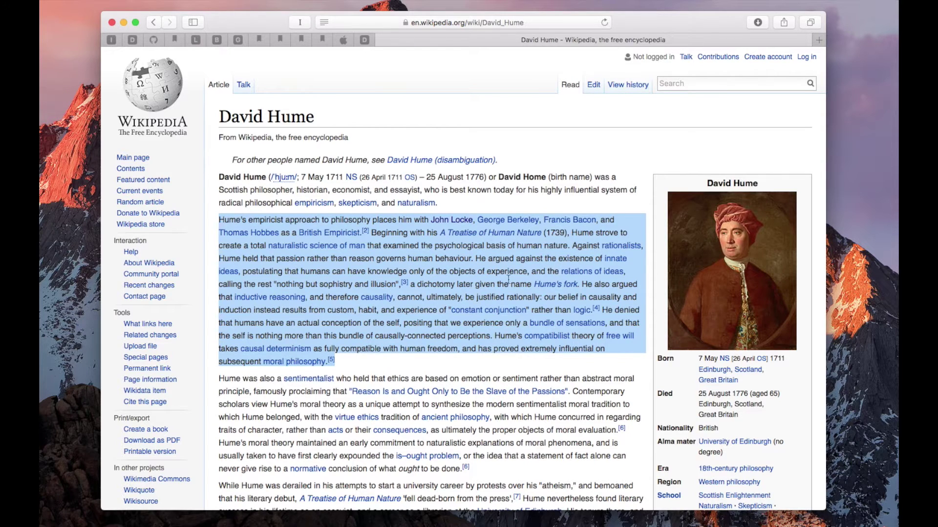
left_click(787, 20)
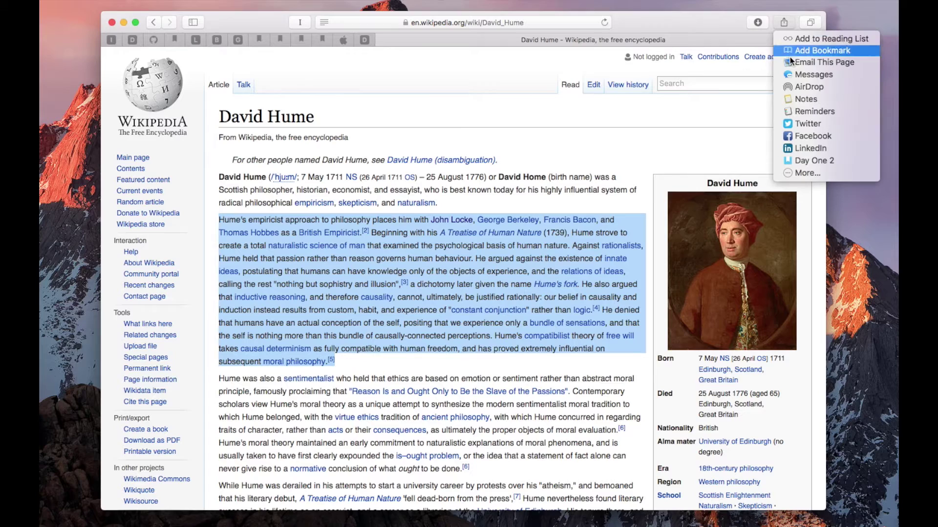
left_click(850, 161)
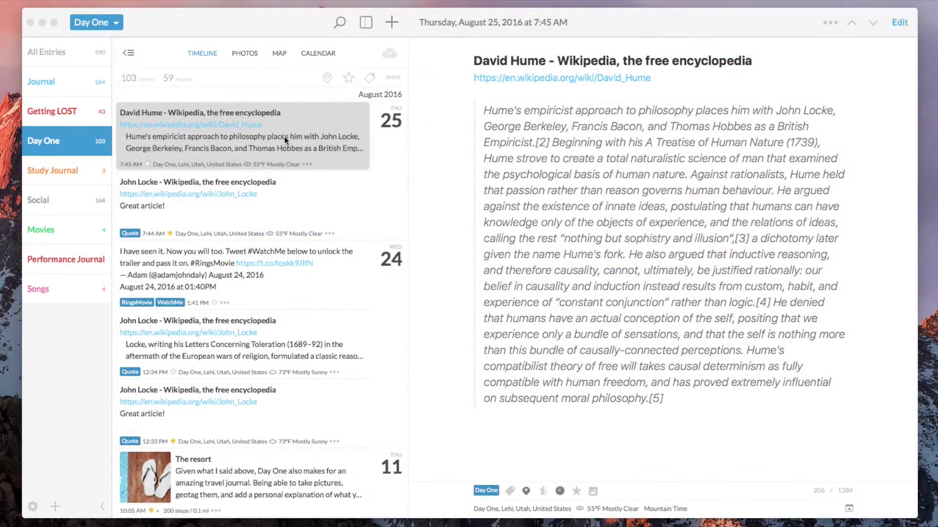
Open the David Hume entry from the Day One timeline
left_click(284, 136)
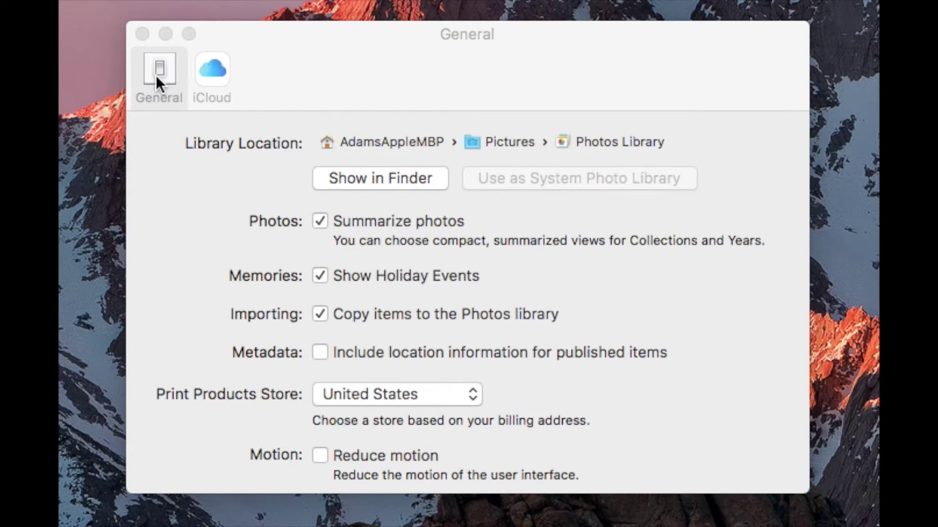
Select the first six Machu Picchu photos: two ruins shots, the couple, the panorama and two landscapes
left_click(157, 74)
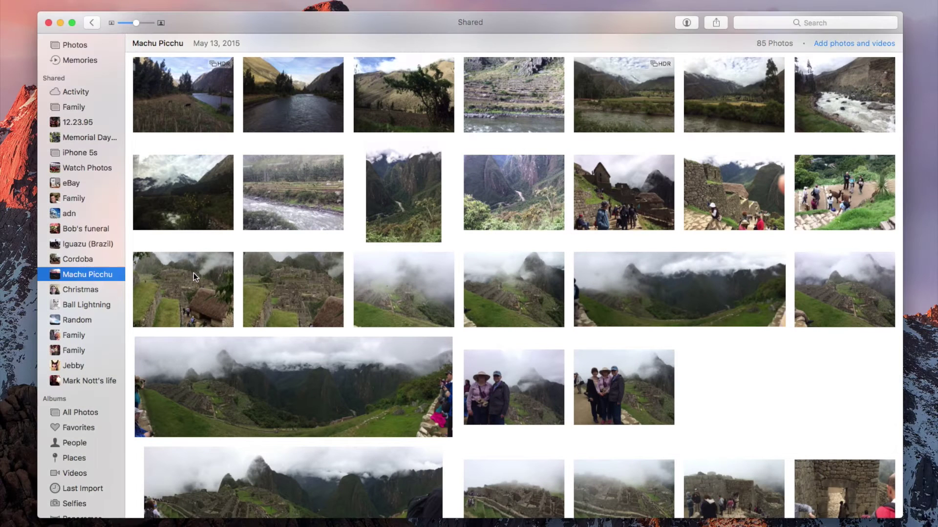
left_click(194, 273)
left_click(294, 286, "super")
left_click(623, 388, "super")
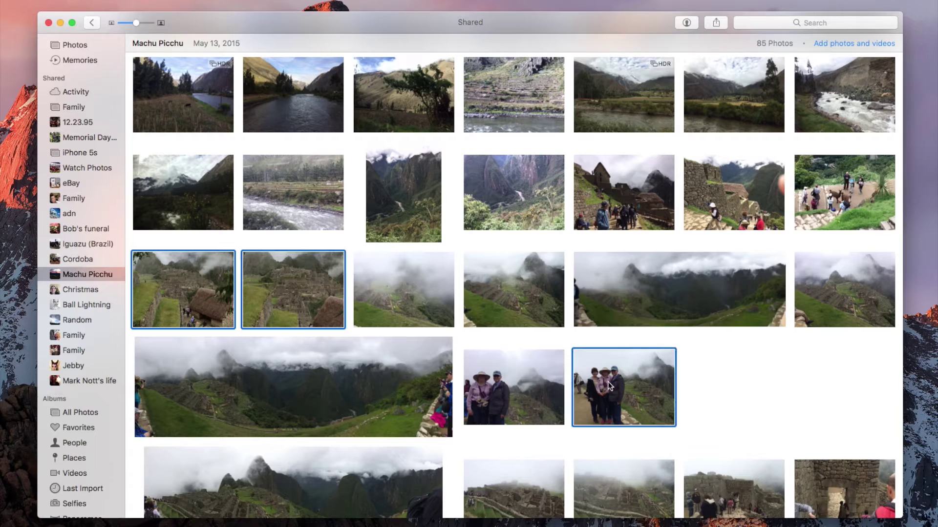
left_click(716, 273, "super")
left_click(723, 191, "super")
left_click(726, 120, "super")
Add four more photos, including the valley and river shots, and share all ten to Day One 2
scroll(726, 120, "up", 1)
left_click(630, 124, "super")
left_click(512, 137, "super")
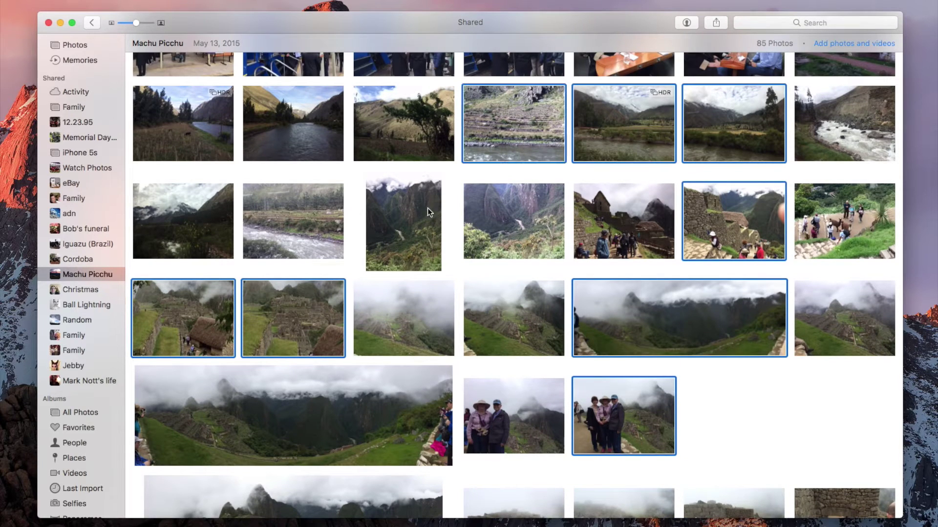
left_click(423, 213, "super")
left_click(314, 224, "super")
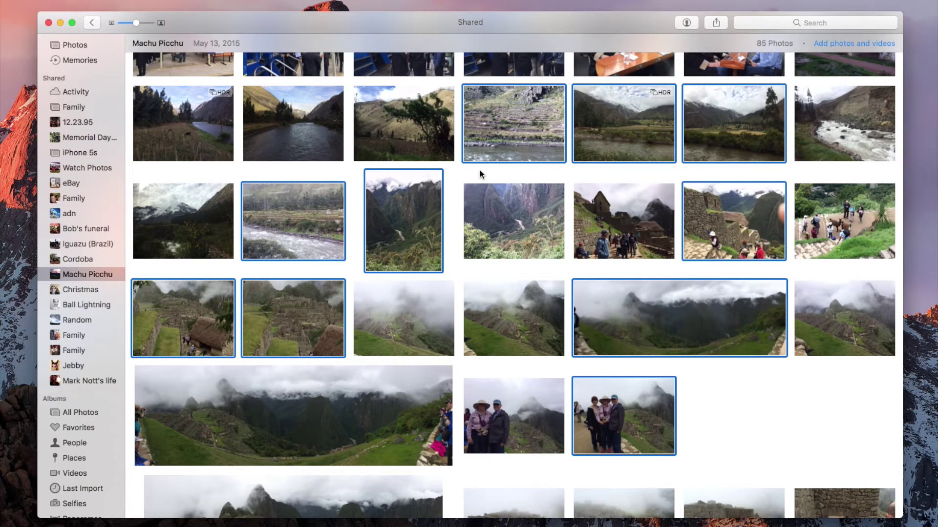
left_click(721, 26)
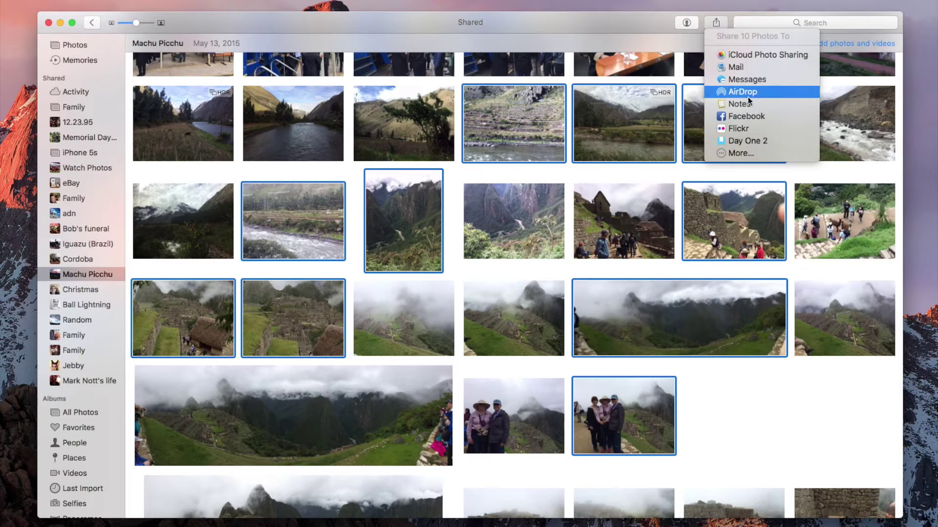
left_click(750, 141)
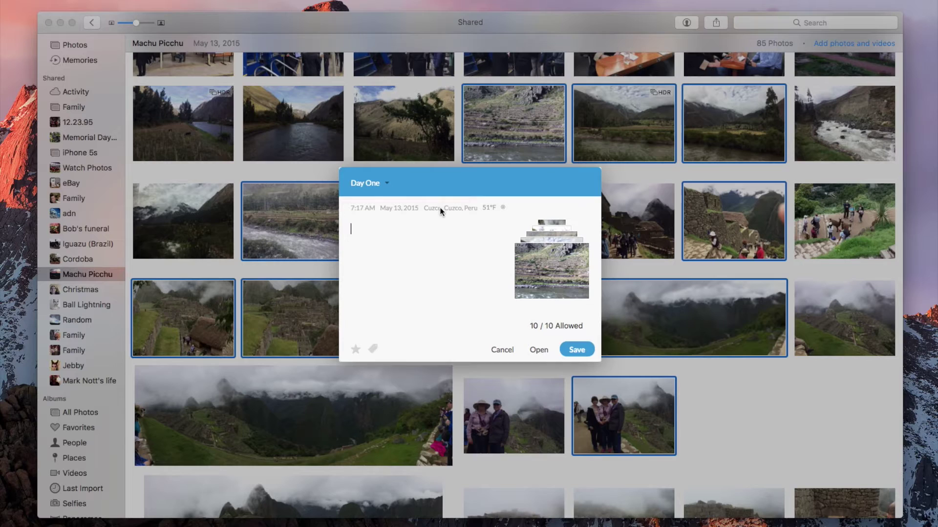
Write 'What an amazing trip!', tag the Machu Picchu entry Vacation and star it
type("What an amazing trip!")
left_click(372, 349)
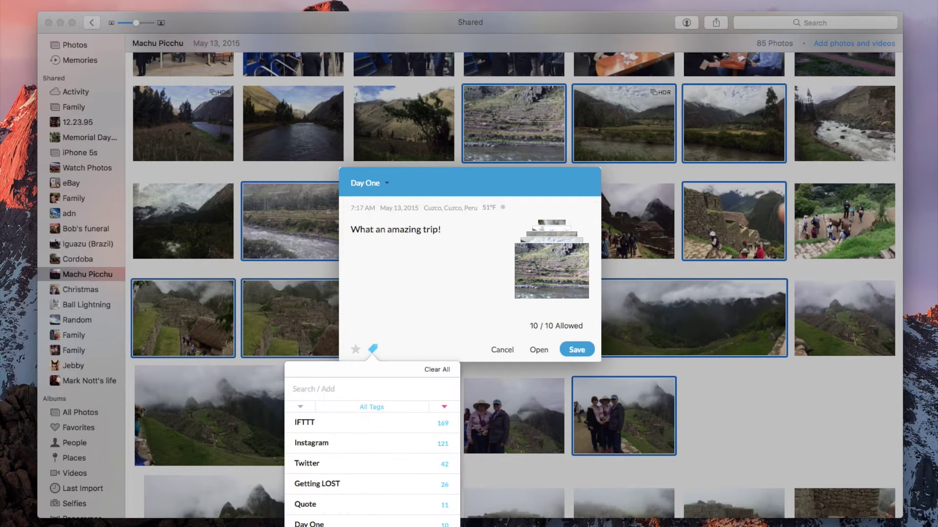
type("vac")
left_click(327, 422)
left_click(372, 349)
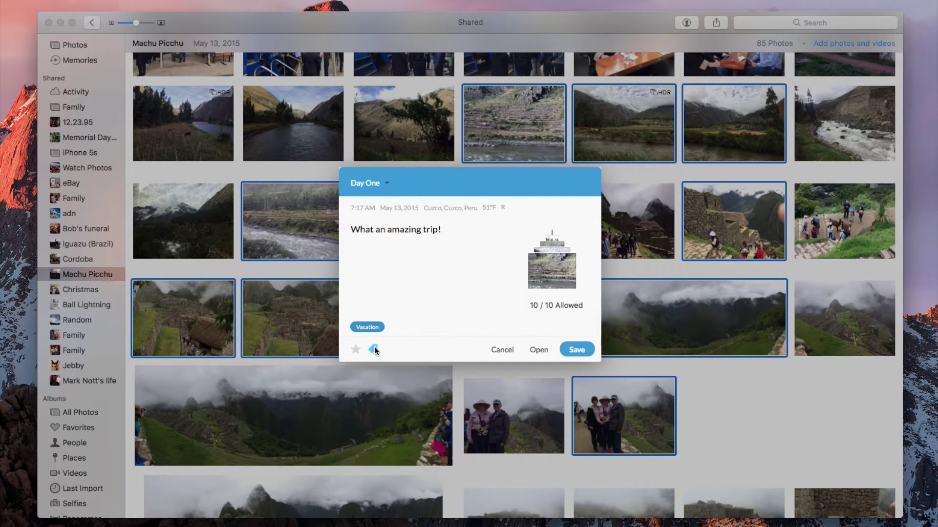
left_click(355, 350)
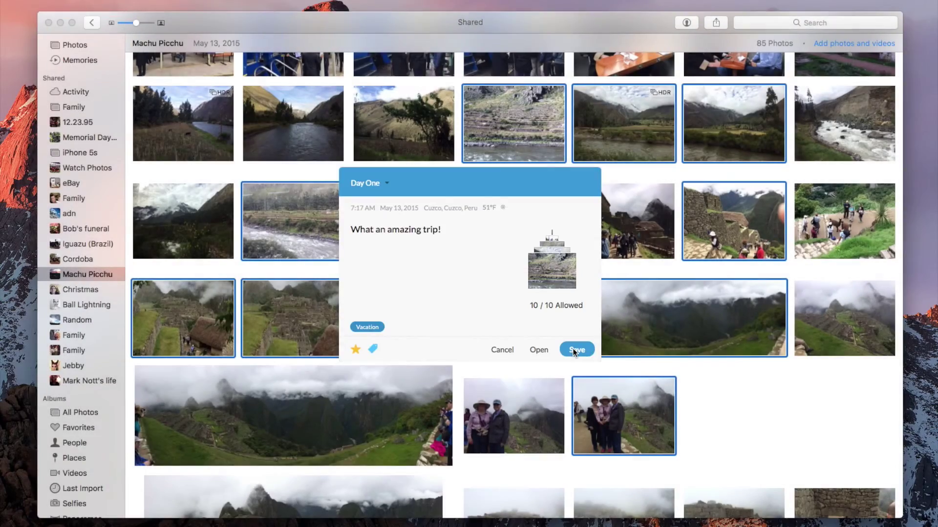
left_click(575, 350)
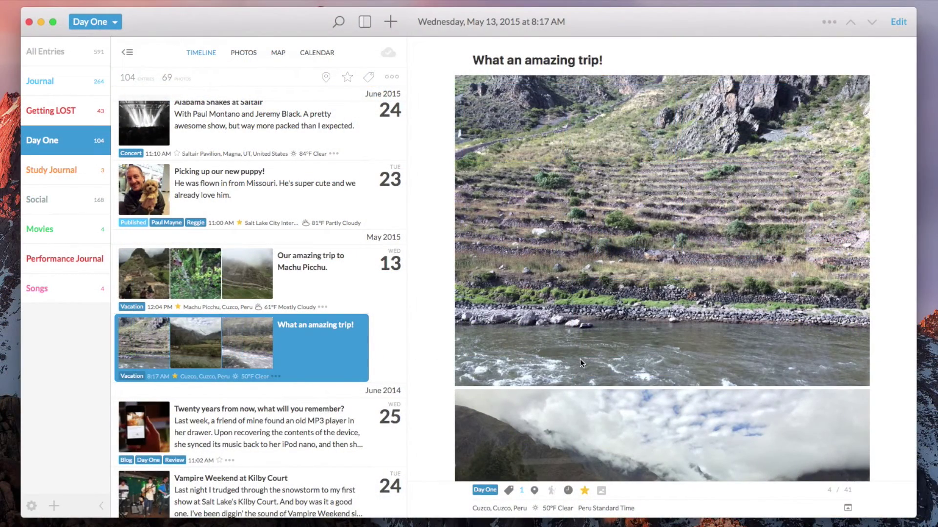
scroll(580, 359, "down", 10)
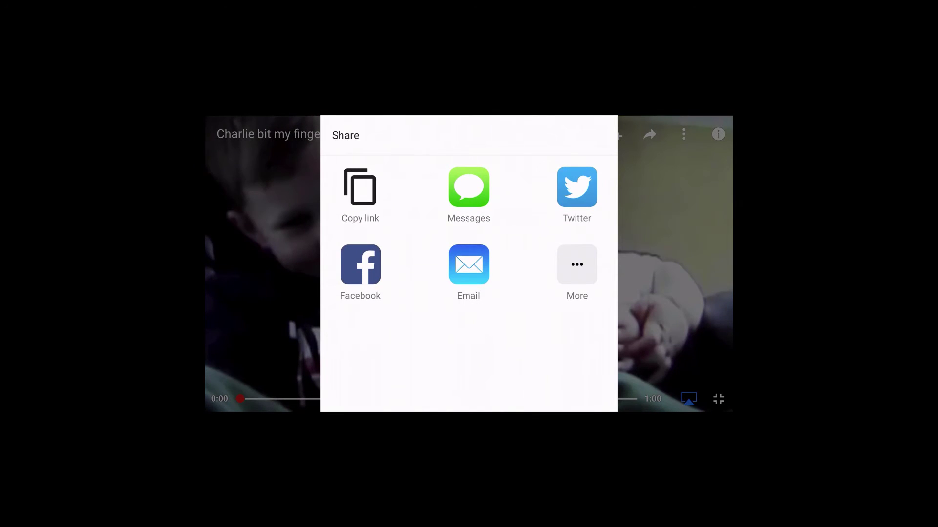
Switch Day One on among the share activities in YouTube's iOS share sheet
left_click(576, 265)
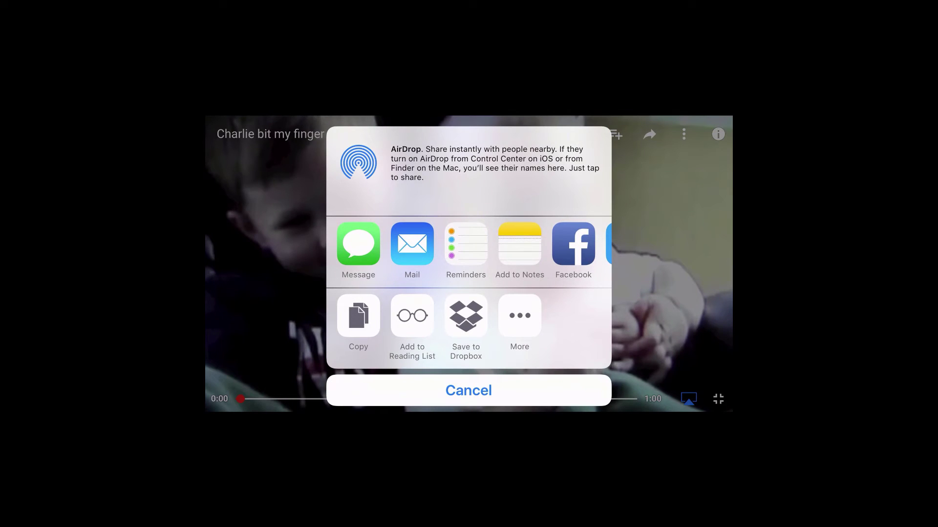
scroll(469, 244, "right", 5)
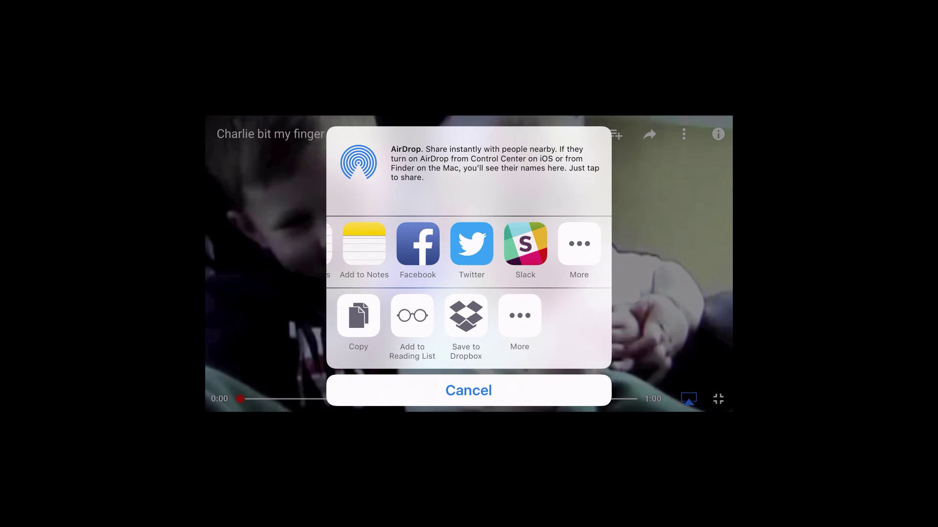
left_click(578, 243)
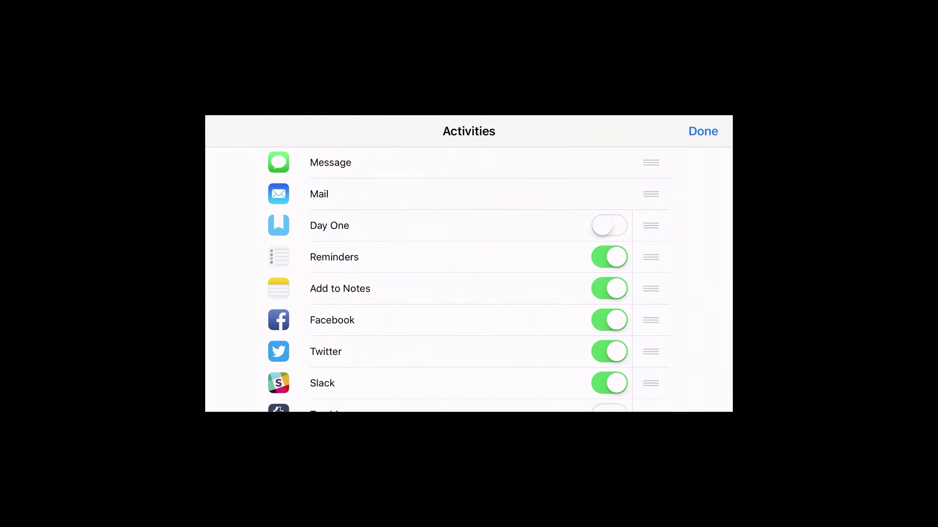
left_click(609, 225)
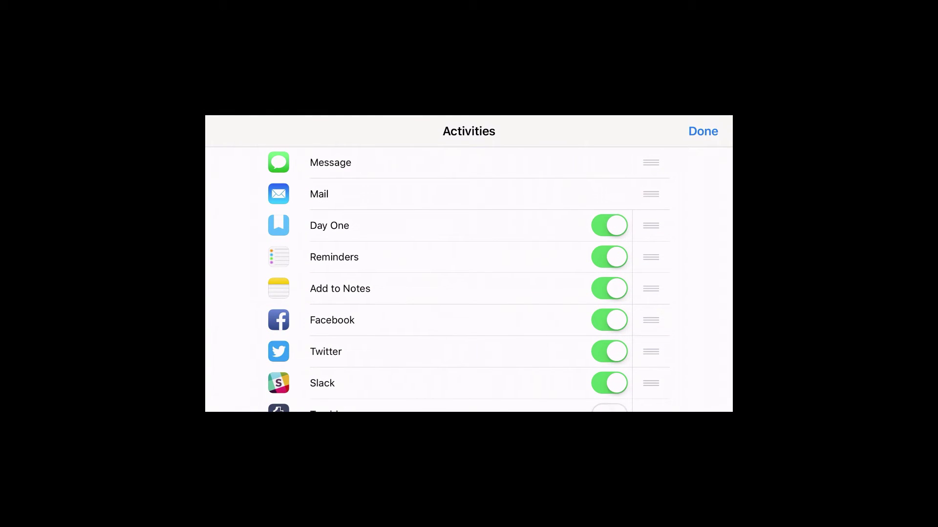
left_click(702, 131)
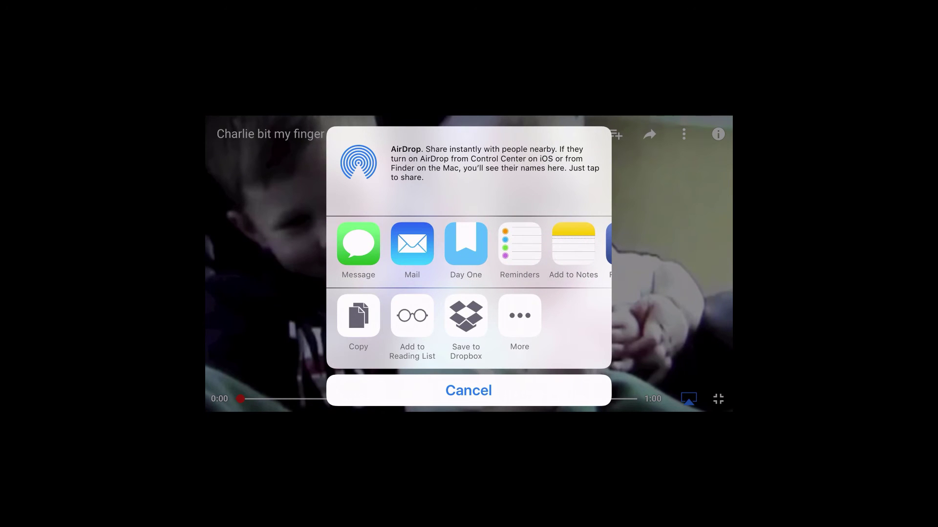
Start a Day One entry from the video and paste 'This is one of my all-time favorite videos.' above the link
left_click(464, 243)
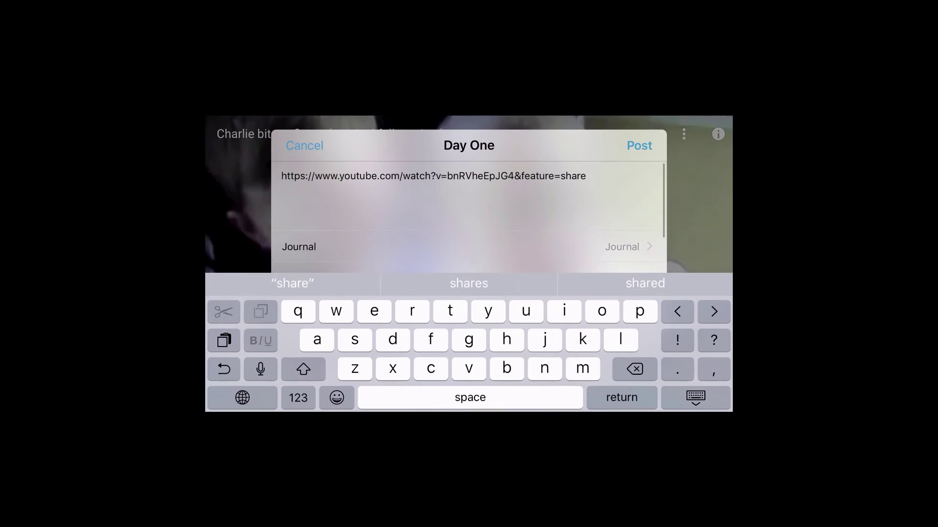
left_click(282, 176)
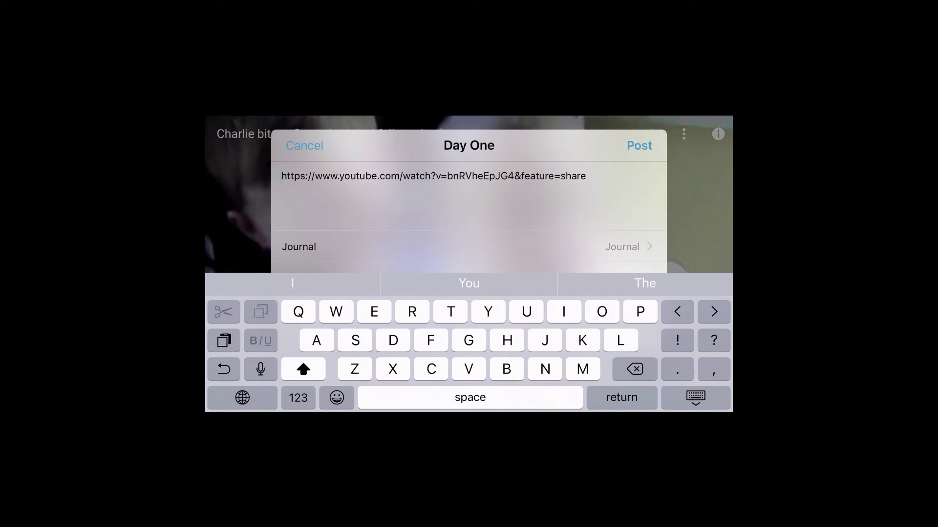
key("Return")
key("Return")
left_click(282, 176)
left_click(282, 176)
left_click(361, 143)
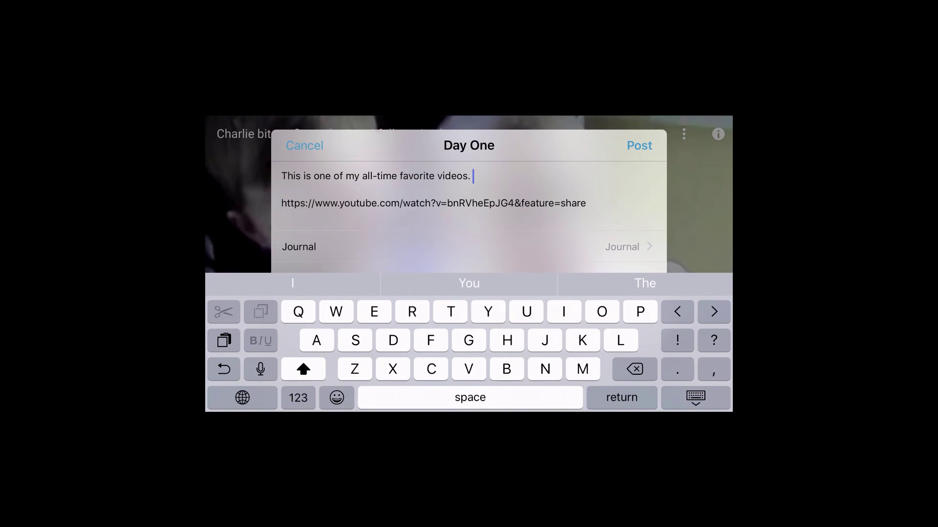
File the video entry in the Day One journal and tag it Movie
scroll(469, 215, "down", 3)
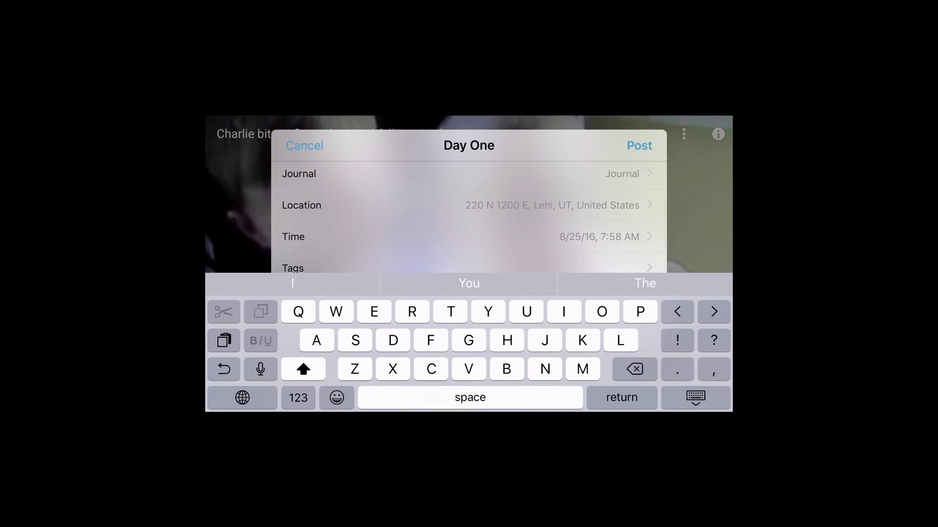
left_click(366, 175)
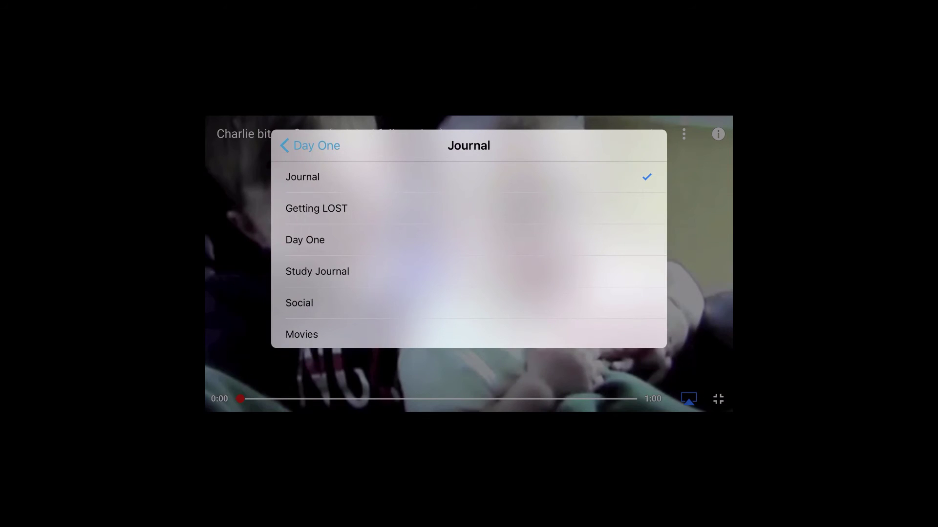
left_click(403, 239)
left_click(310, 146)
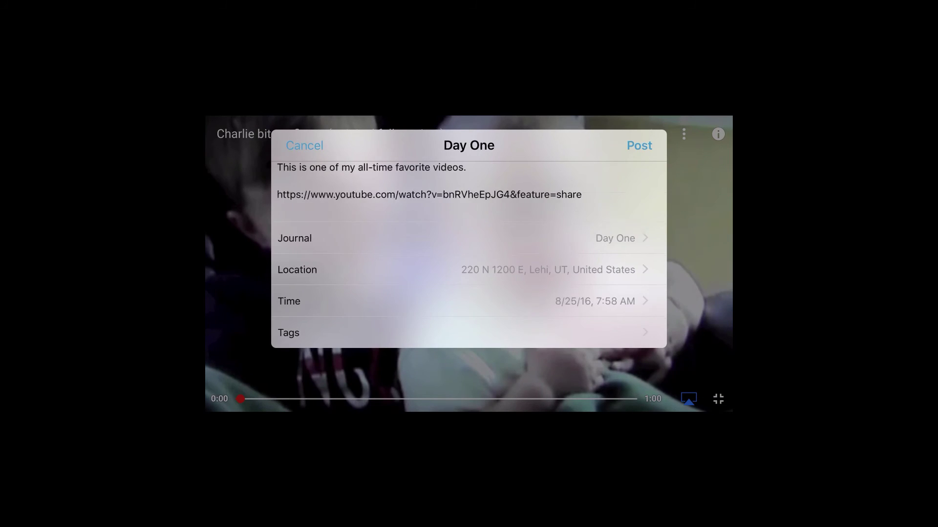
scroll(469, 215, "down", 3)
left_click(361, 259)
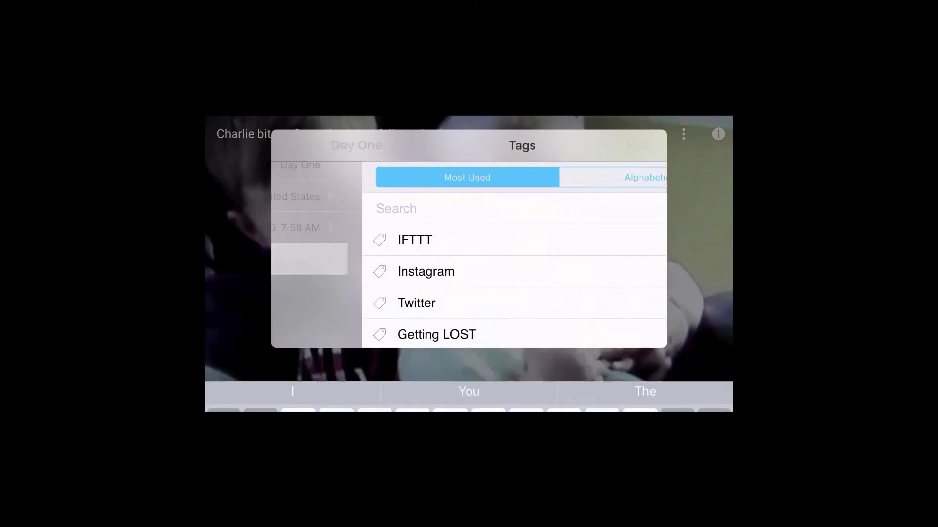
scroll(469, 254, "down", 4)
left_click(360, 219)
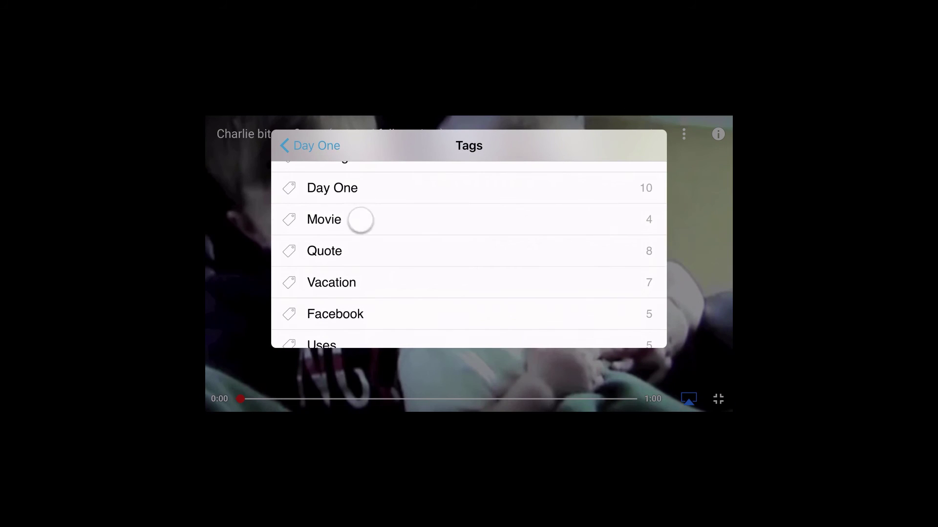
left_click(311, 146)
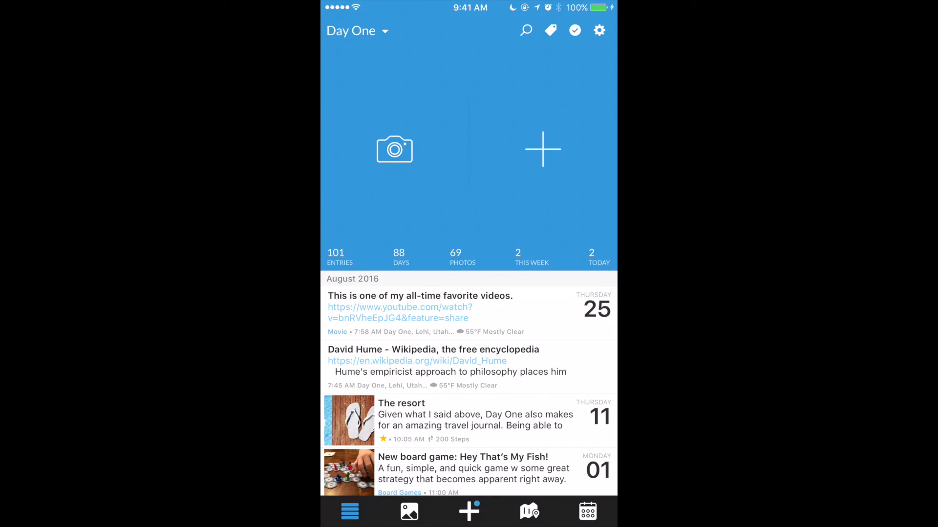
left_click(420, 308)
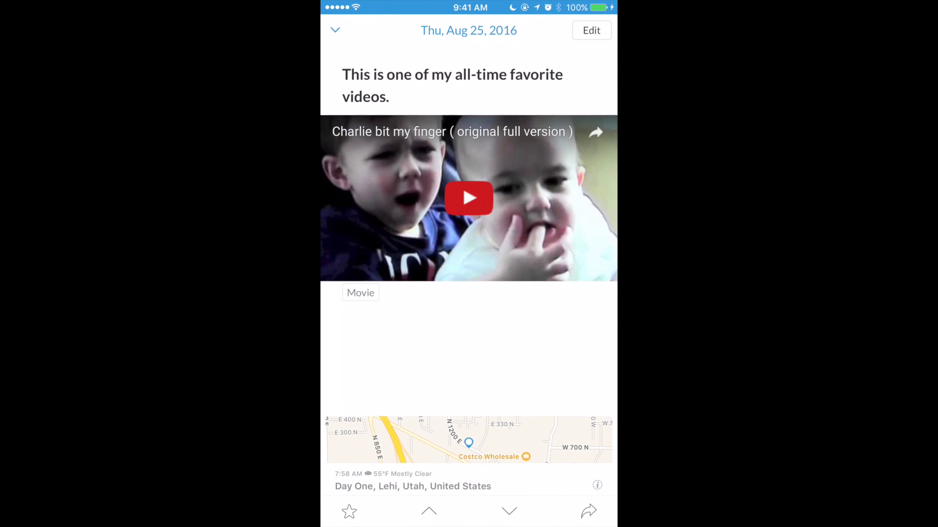
left_click(469, 198)
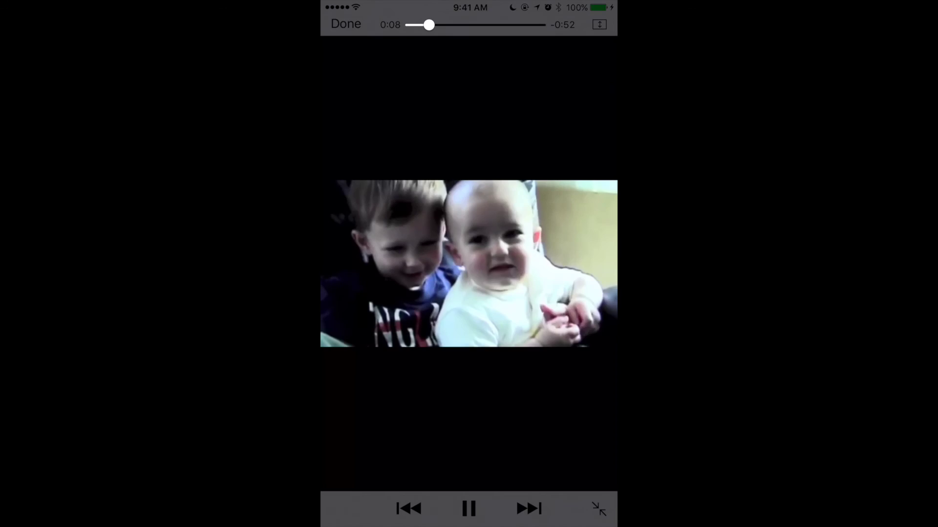
left_click(469, 507)
left_click(341, 23)
left_click(335, 29)
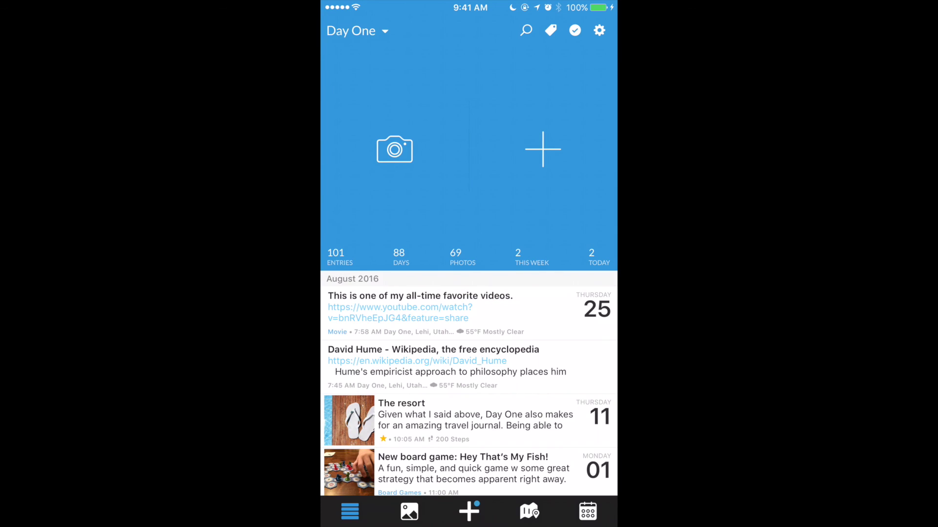